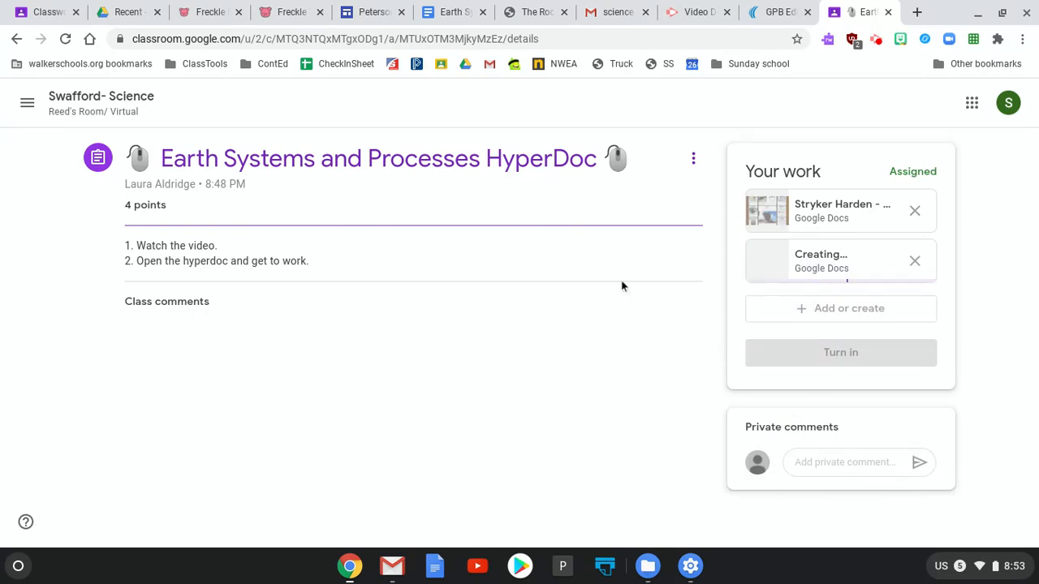
Review the HyperDoc's Write task on mechanical and chemical weathering, and open the assignment's new blank Google Doc
left_click(413, 12)
type(".")
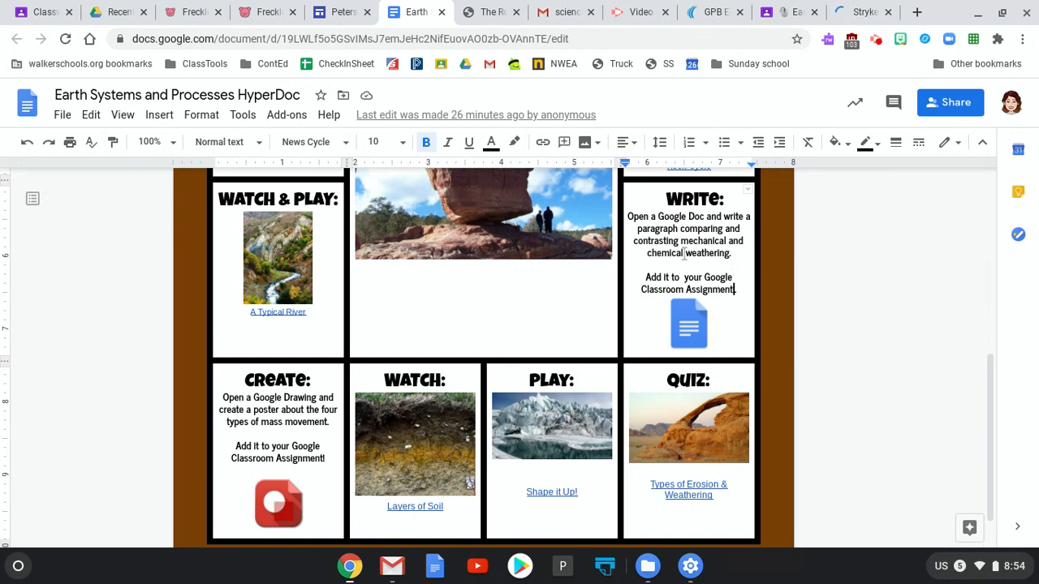
left_click(859, 13)
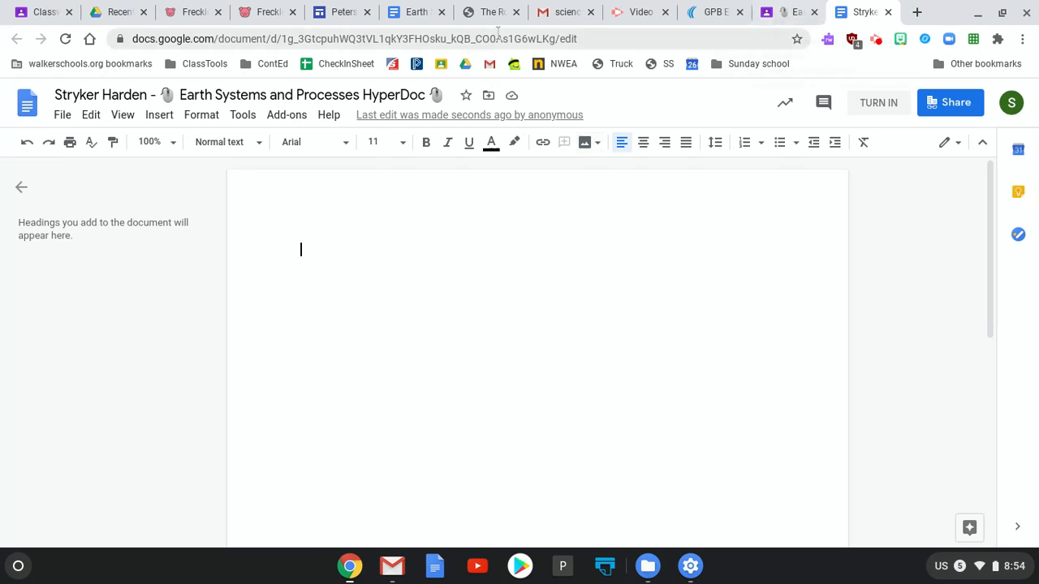
Return to the HyperDoc and read the Create task about a poster on the four types of mass movement
left_click(416, 18)
scroll(464, 349, "down", 1)
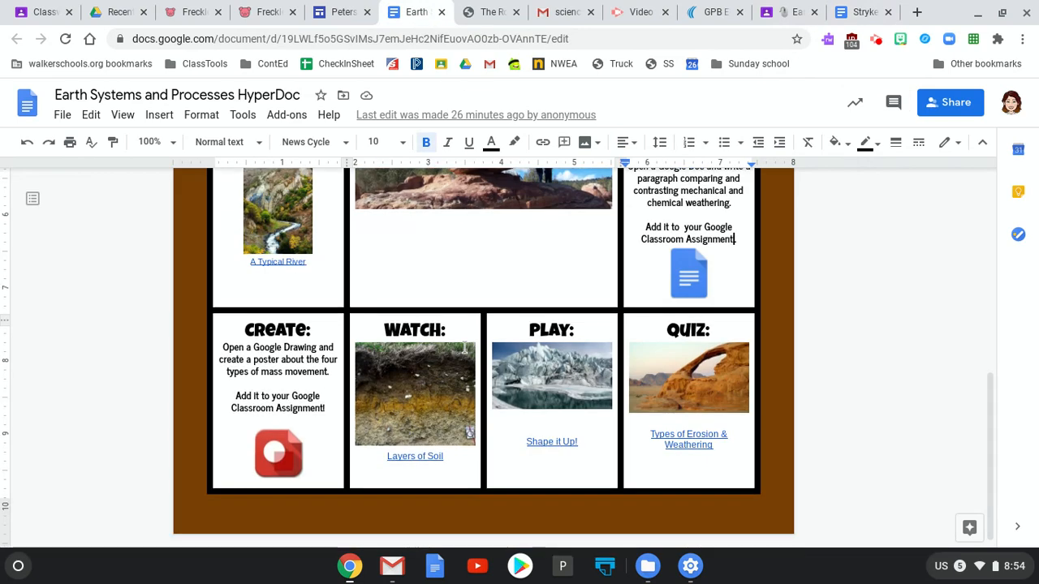
double_click(271, 372)
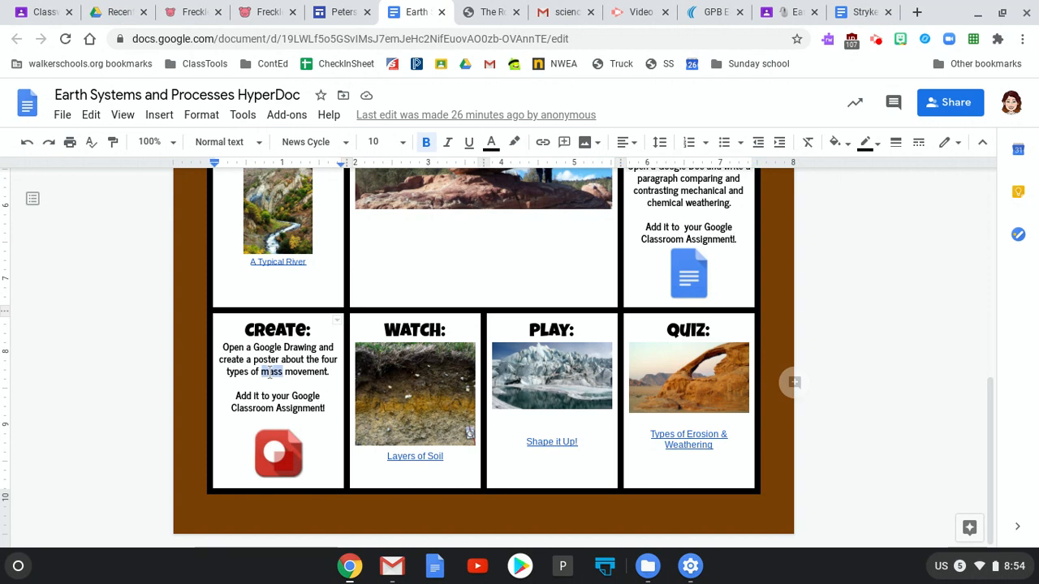
left_click(236, 392)
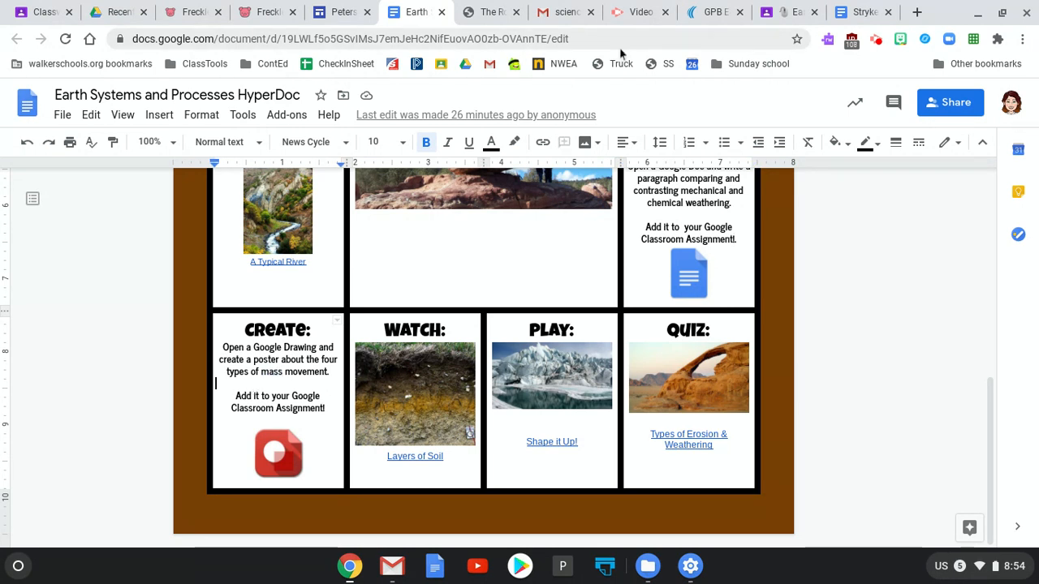
Create and open a new Google Drawing attached to the Earth Systems and Processes HyperDoc assignment
left_click(789, 18)
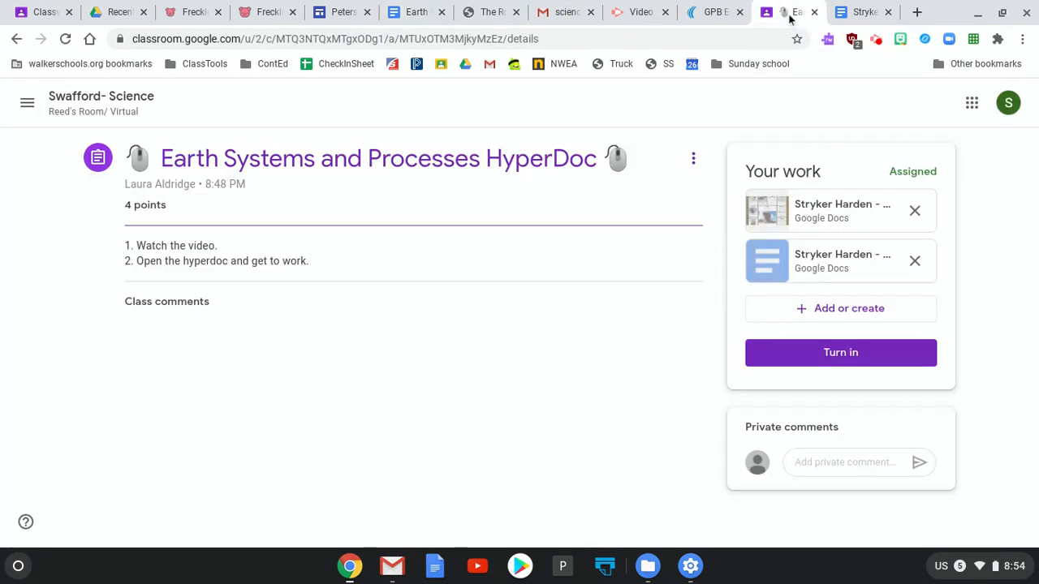
left_click(804, 312)
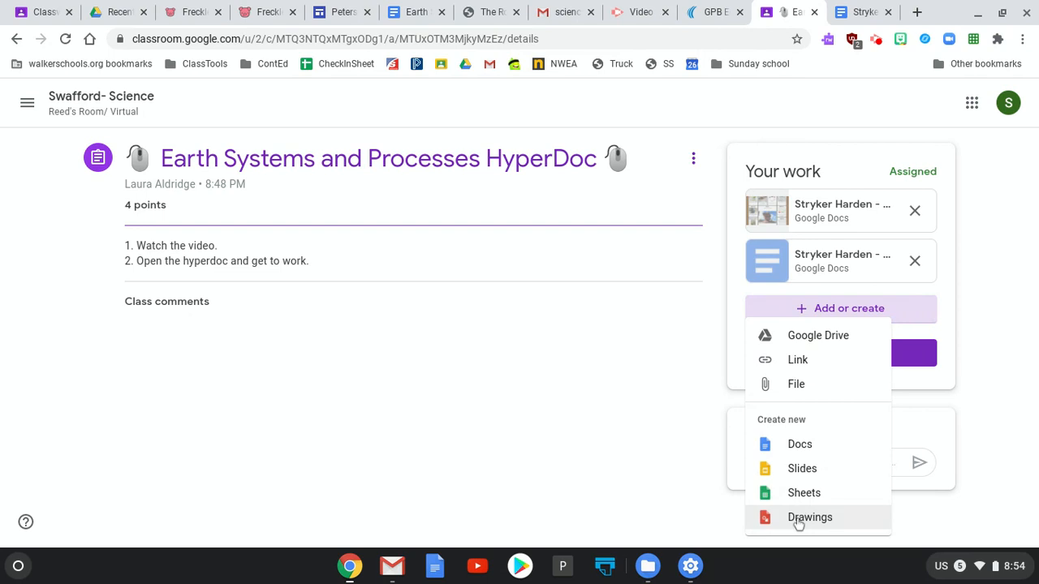
left_click(799, 524)
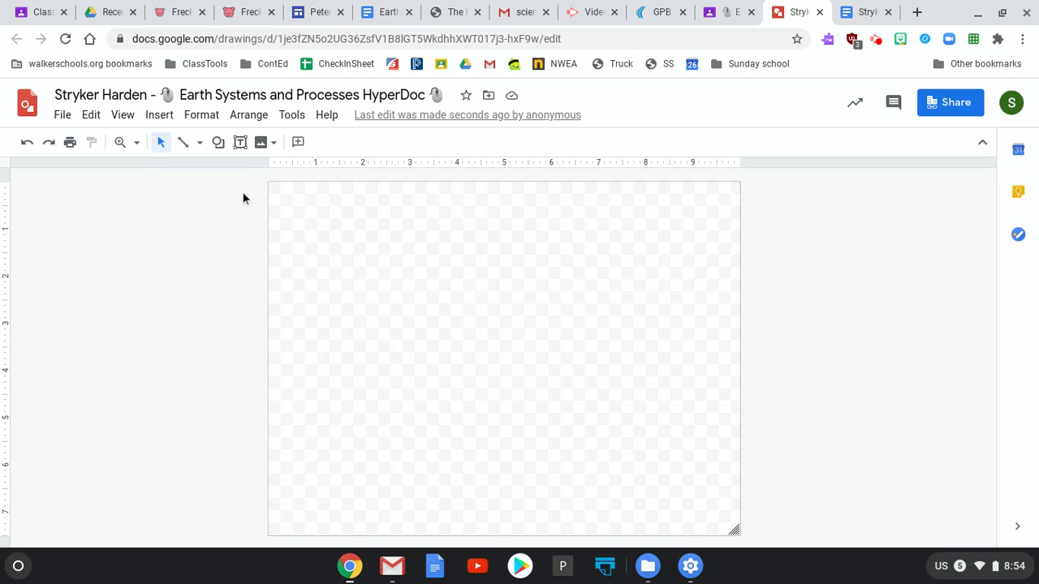
Draw a large freehand scribble across the drawing canvas with the Scribble line, and undo it
left_click(199, 143)
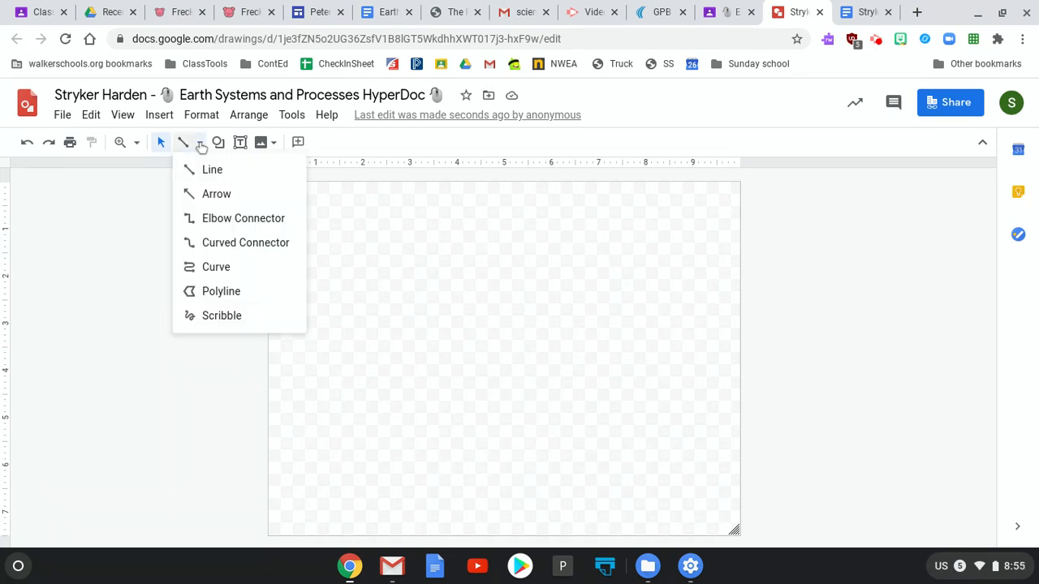
left_click(216, 321)
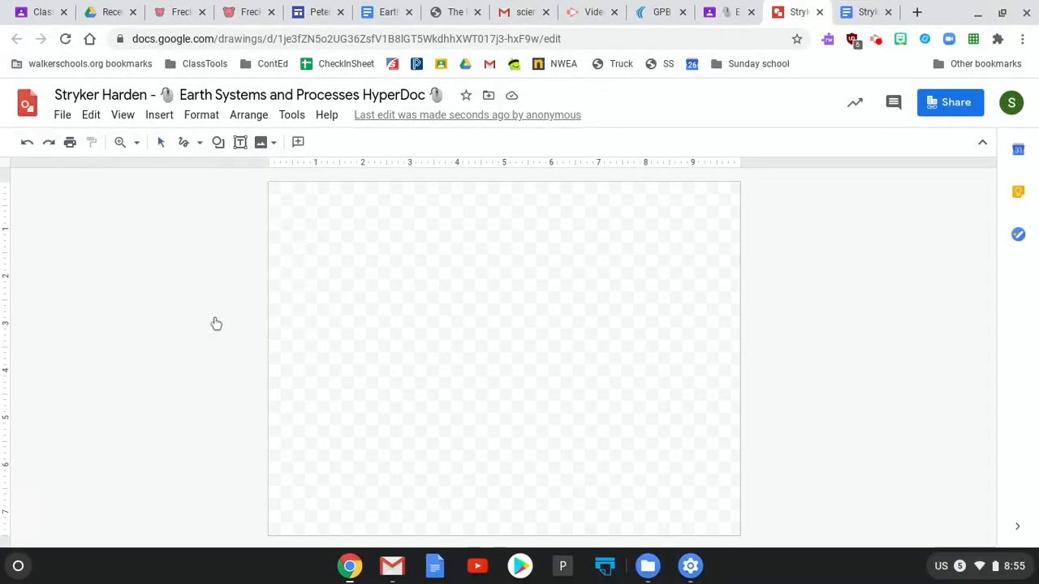
mouse_move(354, 306)
left_mouse_down()
mouse_move(481, 358)
mouse_move(377, 458)
mouse_move(472, 388)
mouse_move(515, 309)
mouse_move(543, 410)
mouse_move(579, 309)
mouse_move(516, 262)
mouse_move(509, 328)
mouse_move(419, 375)
mouse_move(615, 254)
mouse_move(633, 393)
mouse_move(594, 228)
mouse_move(505, 309)
mouse_move(352, 268)
mouse_move(520, 271)
mouse_move(437, 267)
mouse_move(676, 342)
mouse_move(483, 290)
mouse_move(449, 396)
mouse_move(345, 349)
mouse_move(482, 318)
mouse_move(525, 263)
mouse_move(484, 281)
mouse_move(542, 230)
mouse_move(536, 258)
mouse_move(587, 355)
mouse_move(557, 360)
mouse_move(489, 422)
left_mouse_up()
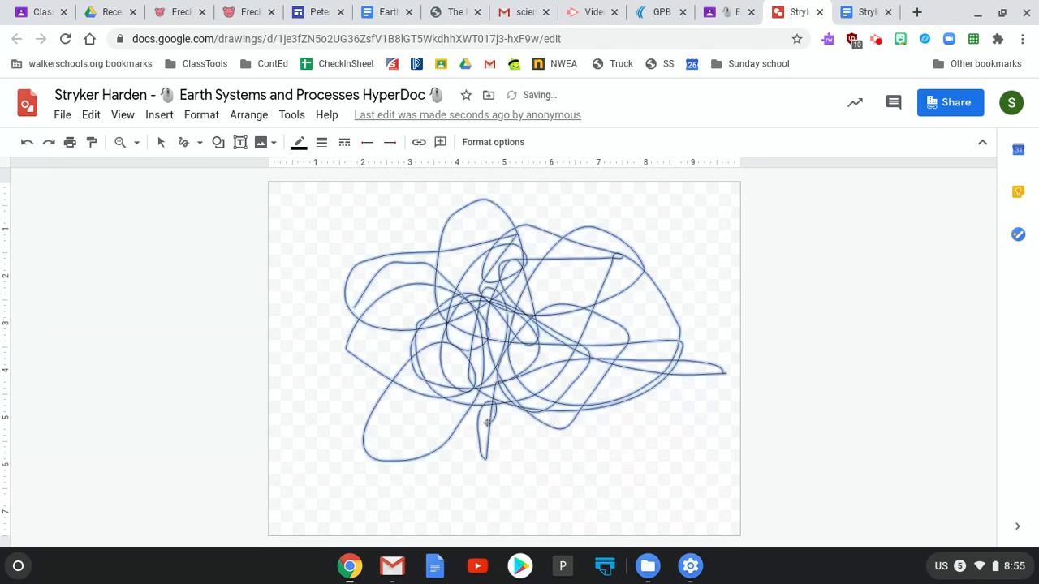
left_click(91, 119)
left_click(104, 144)
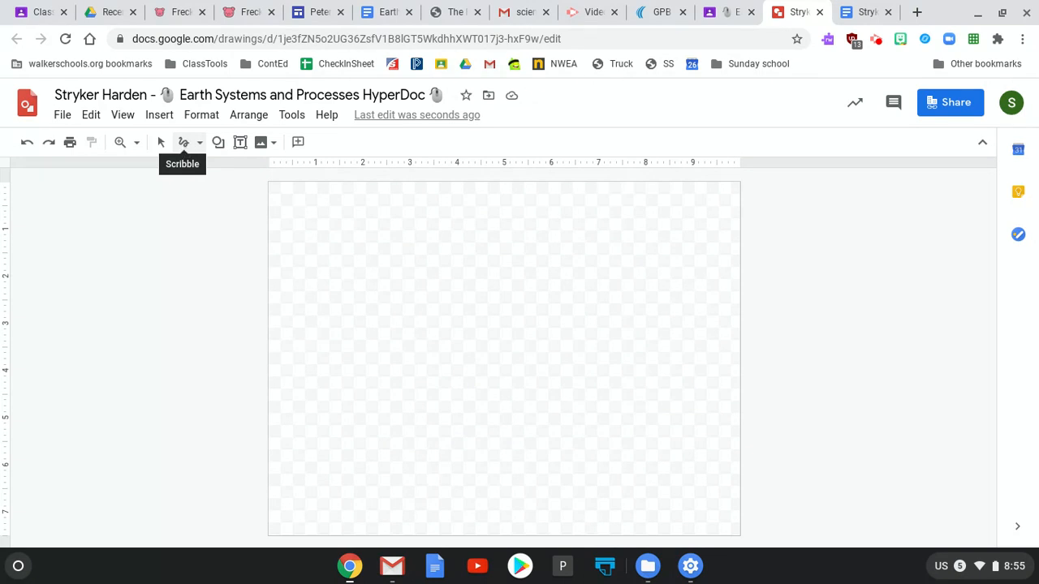
Draw a rectangle about 1.8 by 2 inches near the canvas's upper-left corner, and delete it
left_click(218, 144)
mouse_move(242, 178)
left_click(340, 176)
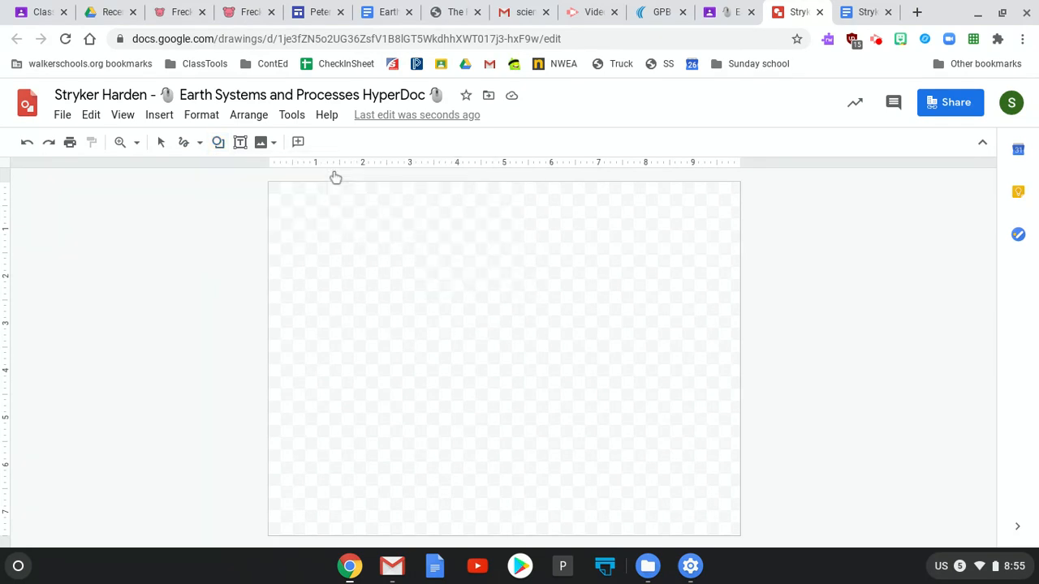
left_click_drag(322, 235, 392, 310)
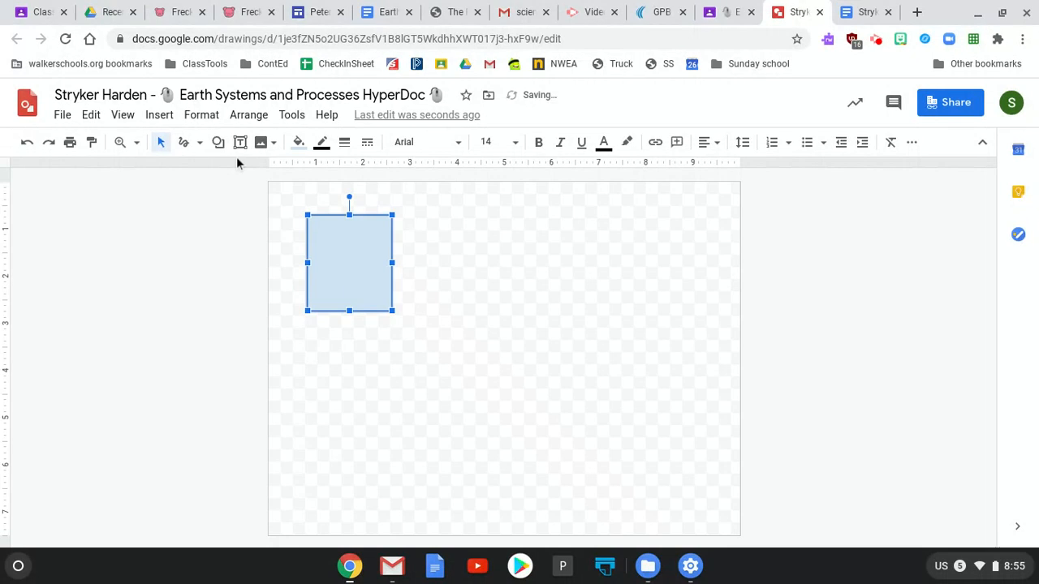
key("Delete")
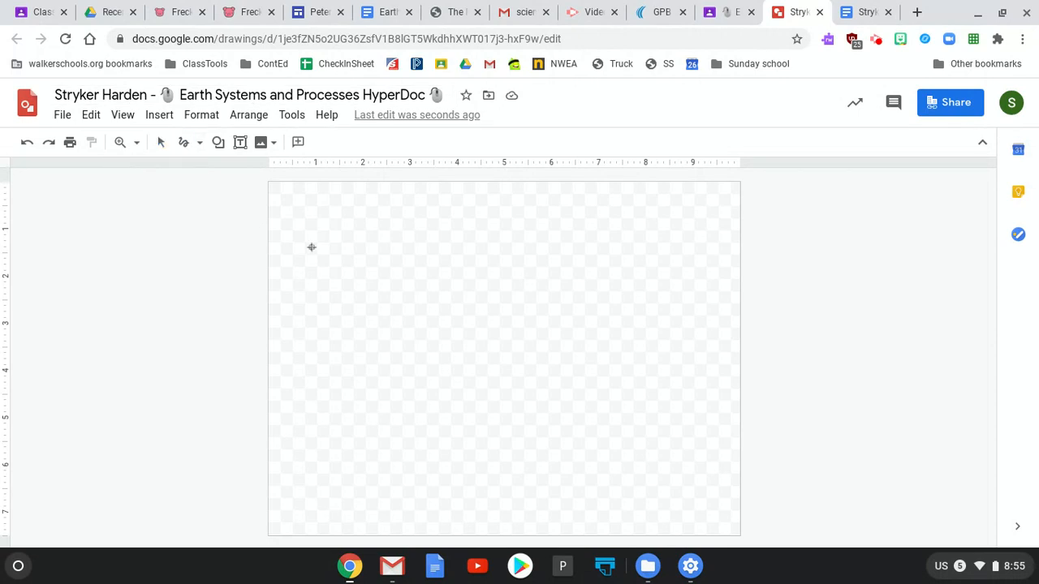
Write "Hi" freehand with Scribble strokes on the left half of the canvas, including the dot over the i
mouse_move(311, 247)
left_mouse_down()
mouse_move(295, 422)
mouse_move(303, 505)
left_mouse_up()
left_click_drag(298, 413, 338, 420)
left_click_drag(350, 296, 348, 467)
left_click_drag(426, 363, 432, 448)
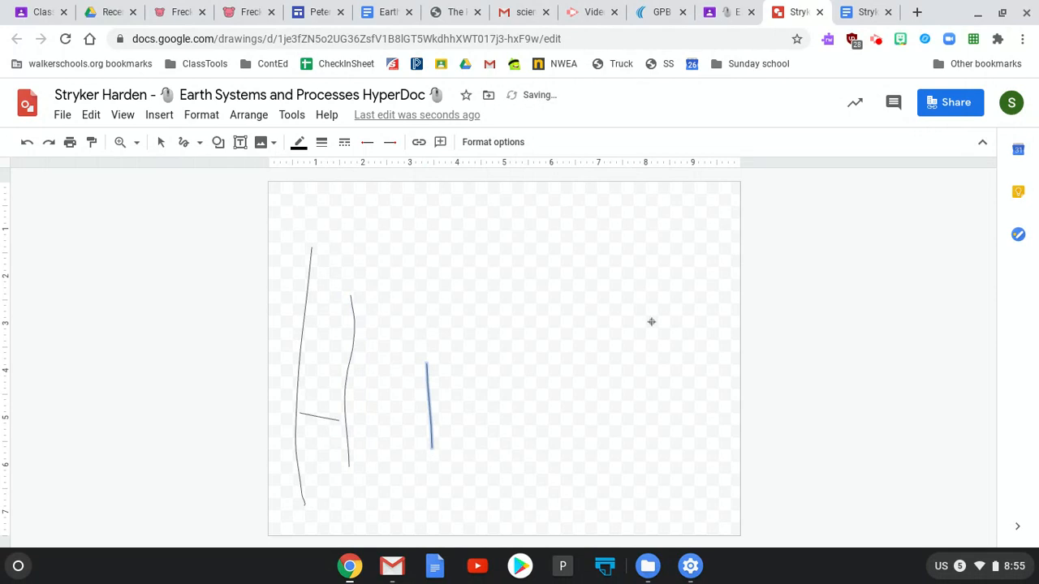
left_click(418, 319)
Check the attachments on the Classroom assignment, viewing the attached Google Doc and Google Drawing
left_click(724, 14)
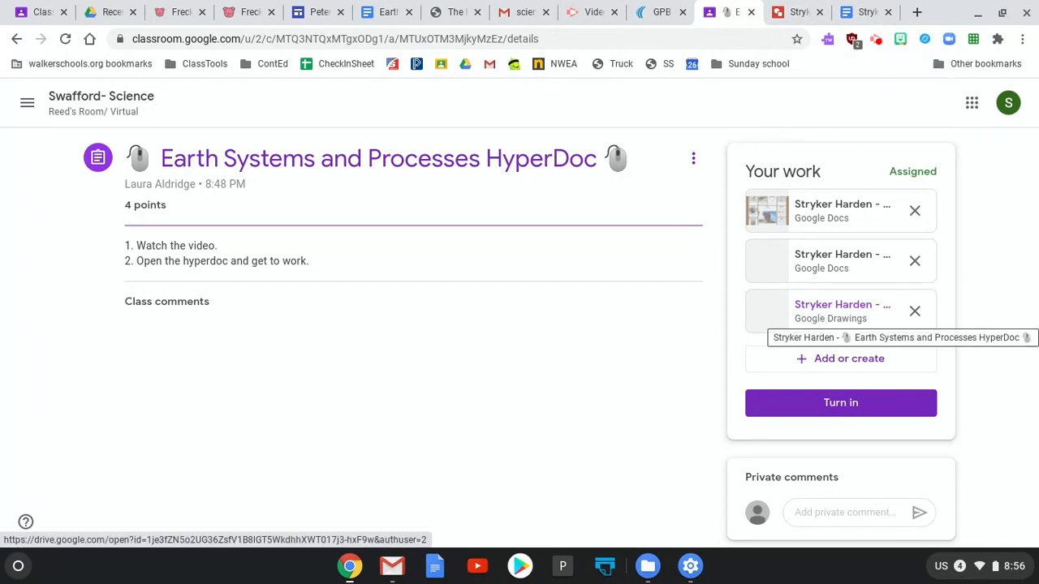
left_click(862, 12)
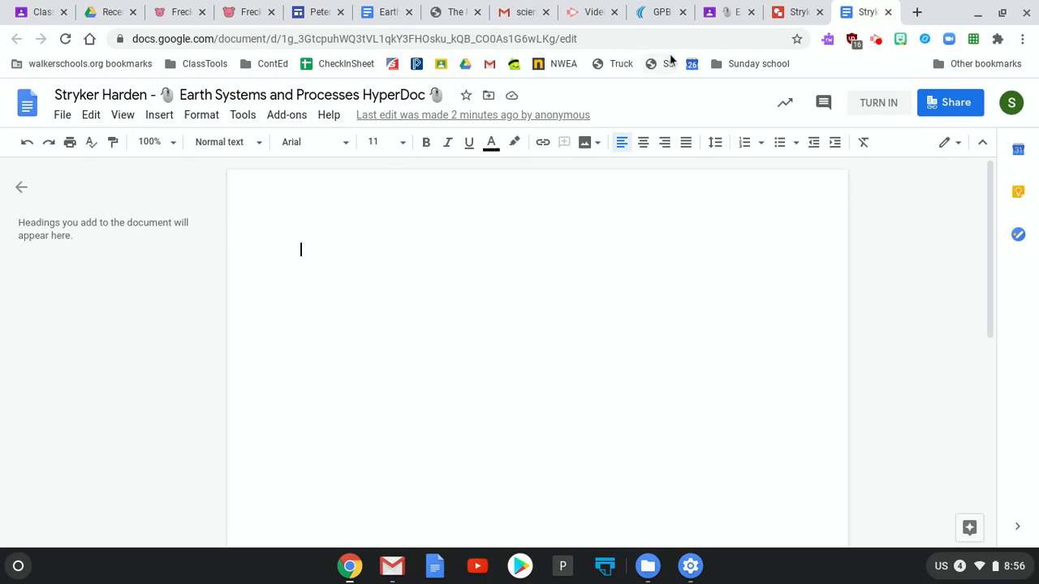
left_click(793, 18)
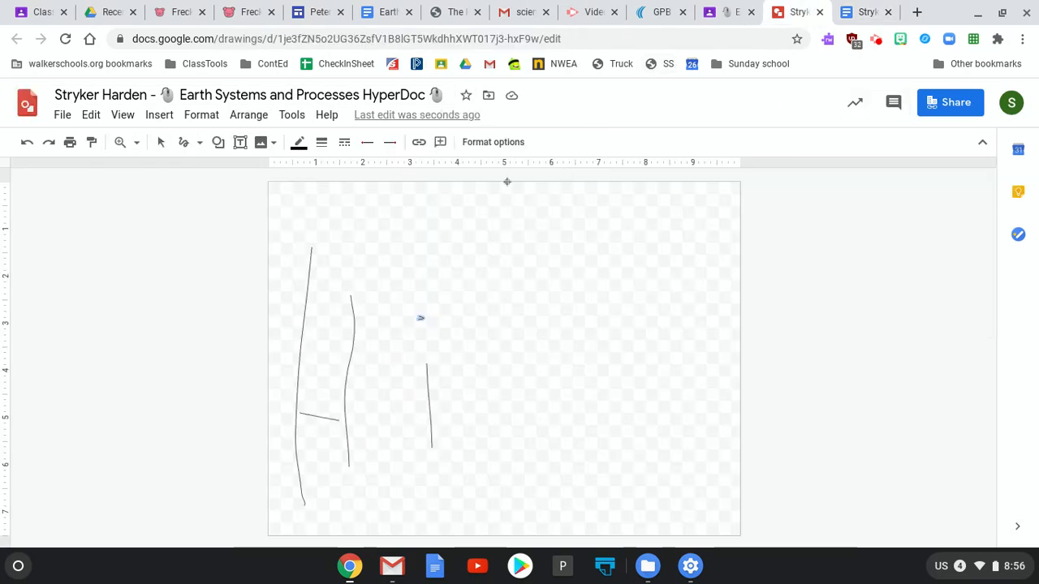
left_click(730, 13)
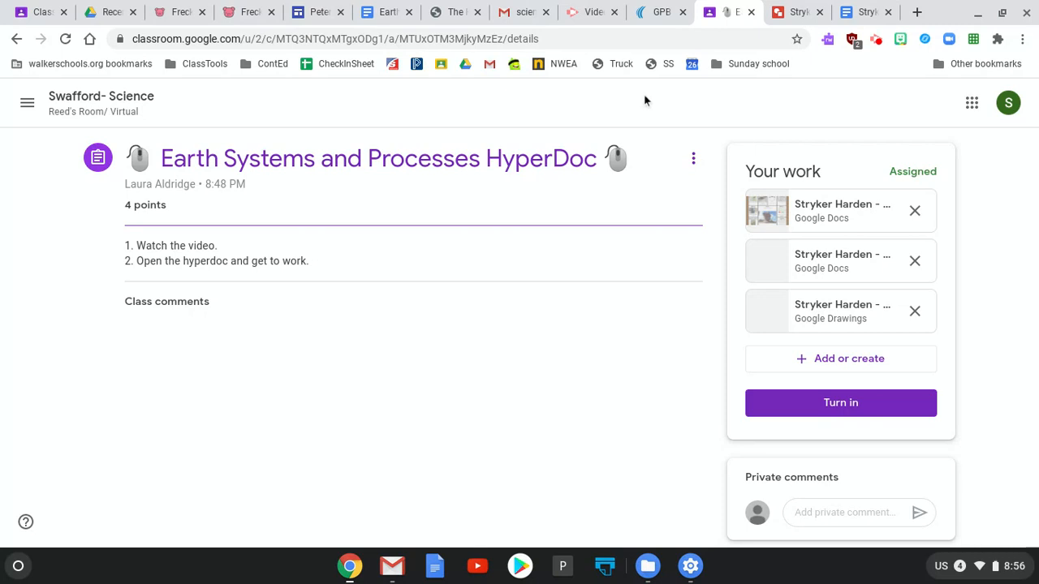
Look over the HyperDoc's task boxes, revisit the drawing and the Google Doc, and return to the assignment page
left_click(383, 14)
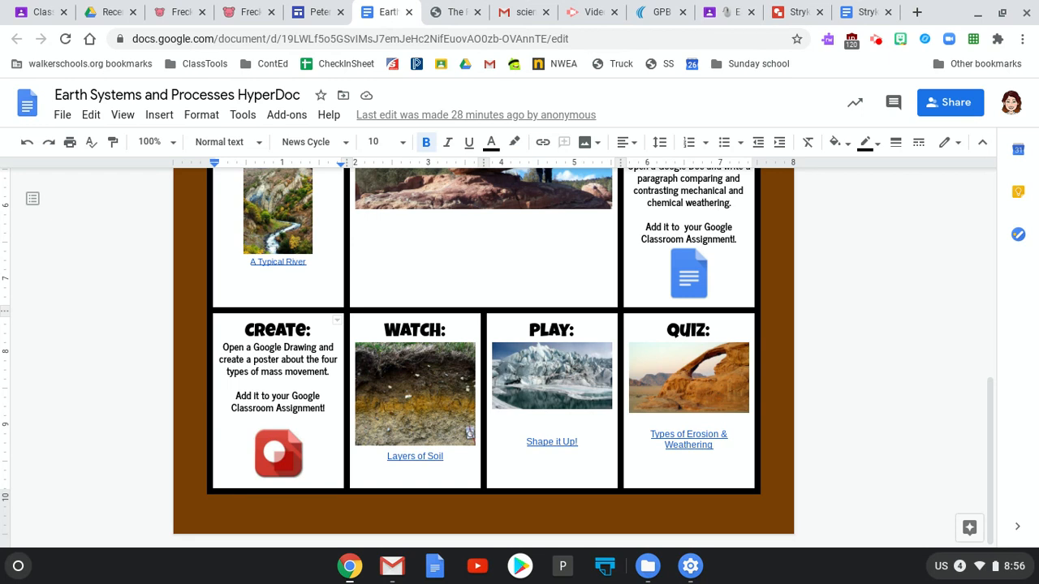
scroll(483, 357, "up", 6)
scroll(482, 357, "down", 4)
scroll(482, 357, "down", 3)
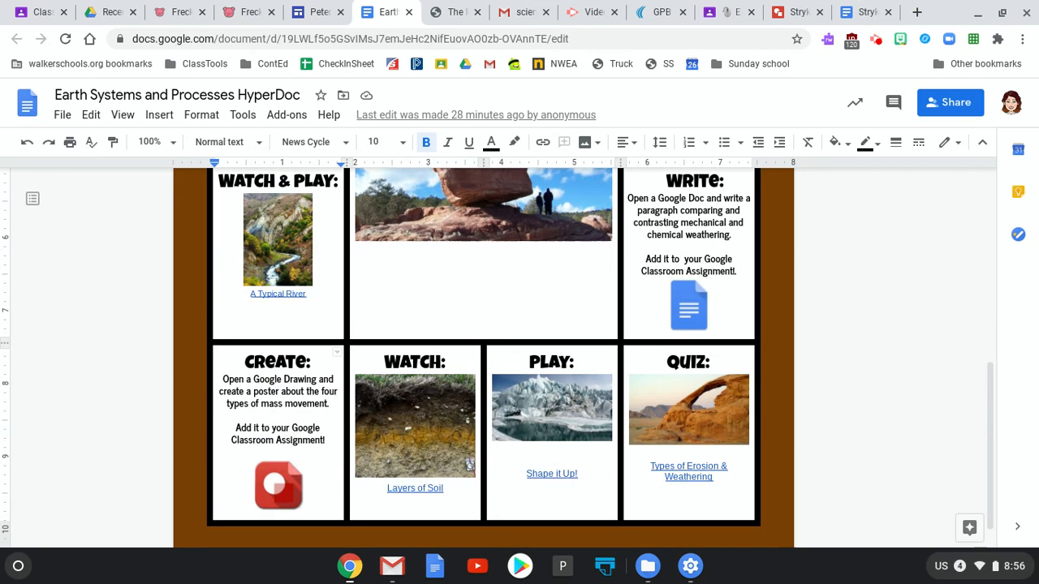
left_click(791, 13)
left_click(864, 15)
left_click(728, 17)
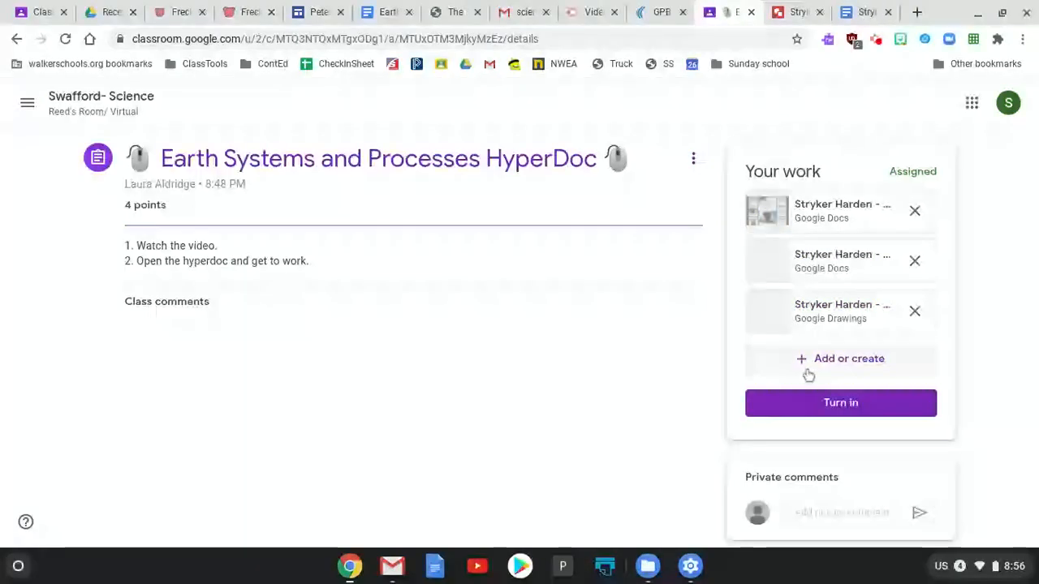
Go to the science class's Classwork and reopen the full Earth Systems and Processes HyperDoc assignment
left_click(65, 100)
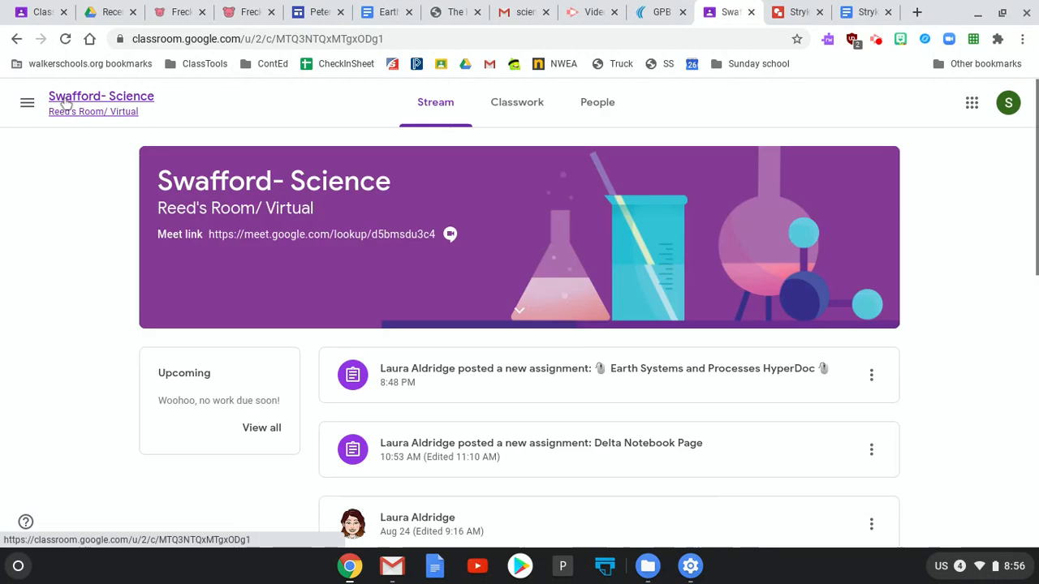
left_click(495, 107)
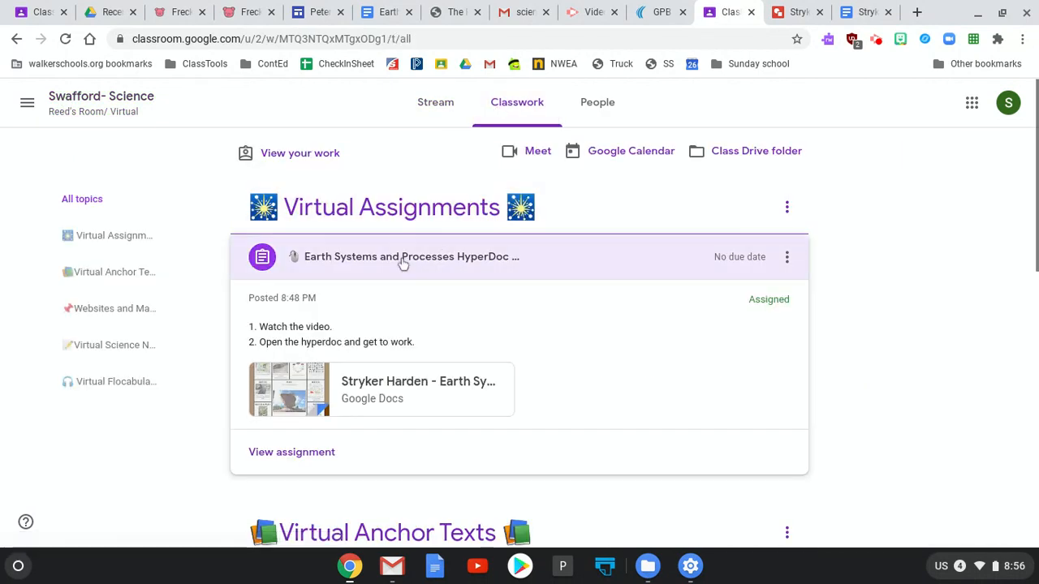
left_click(296, 454)
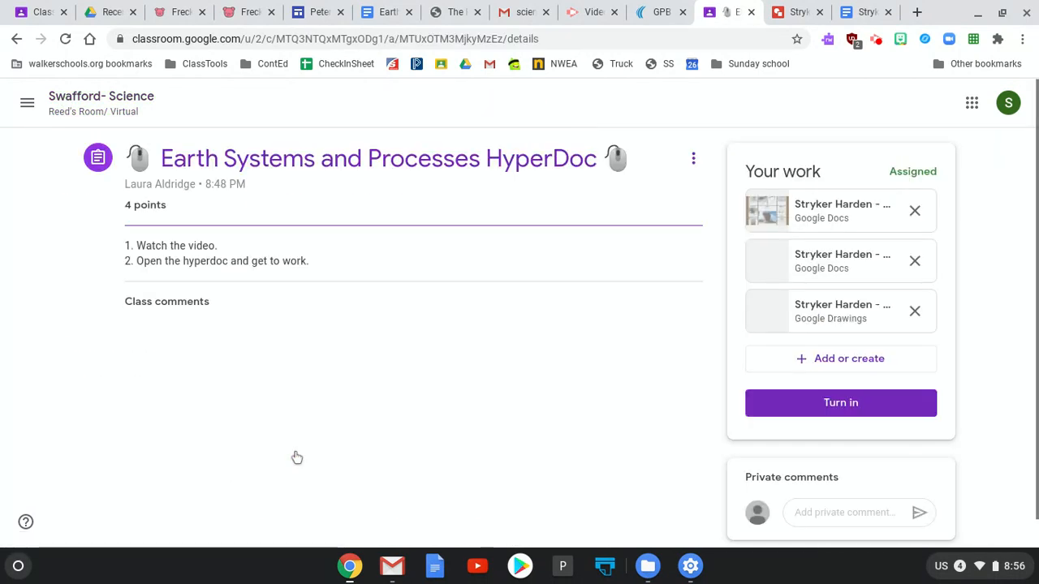